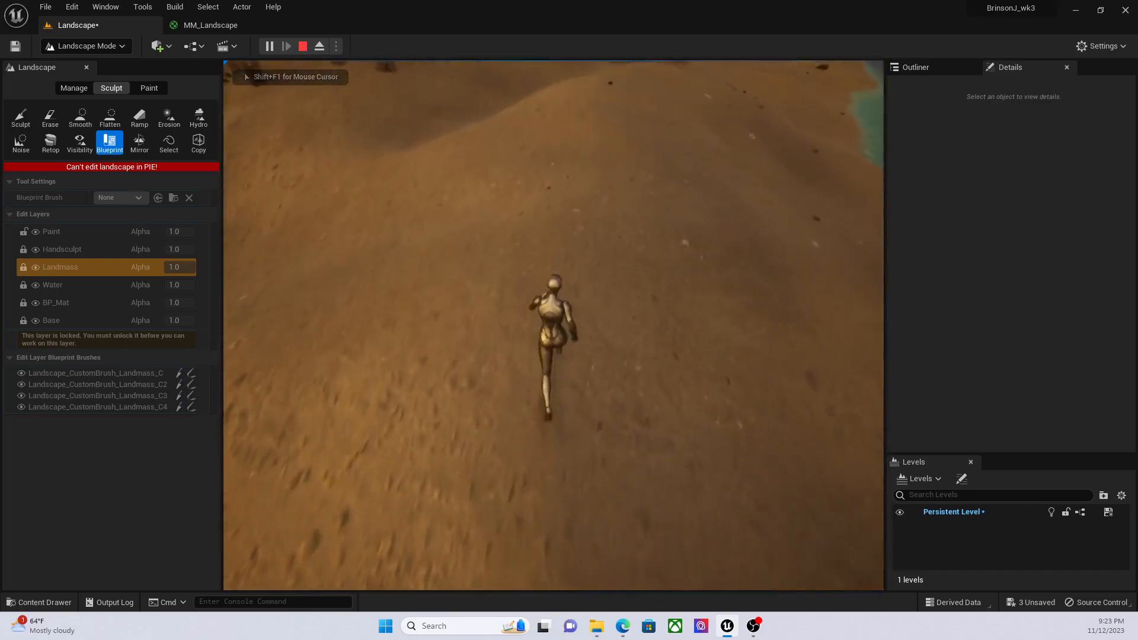
# - Run the character across the sandy terrain toward the palm trees, end the play session and view the islands from above
pyautogui.press('w')
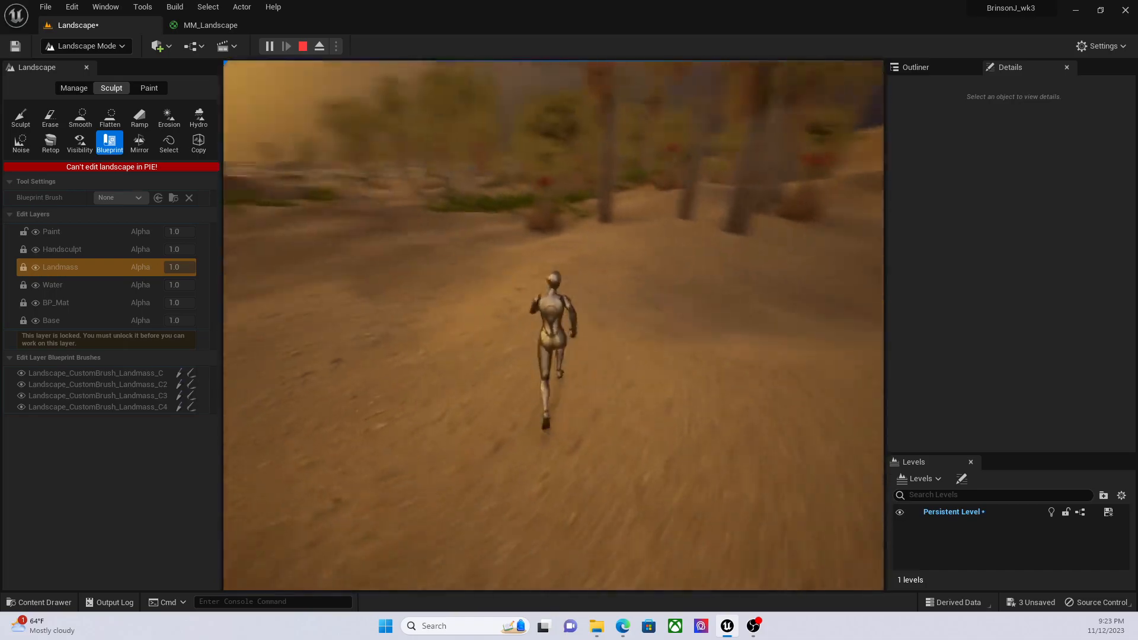
pyautogui.press('w')
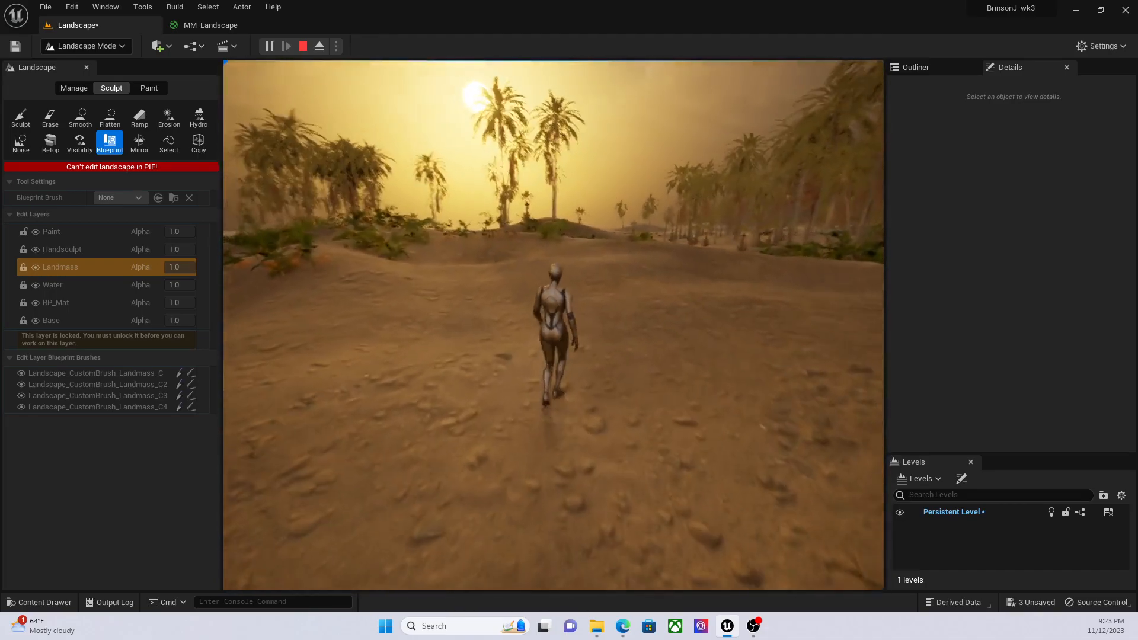
pyautogui.press('Escape')
pyautogui.press('s')
pyautogui.moveTo(554, 325); pyautogui.dragTo(599, 347, button='right')
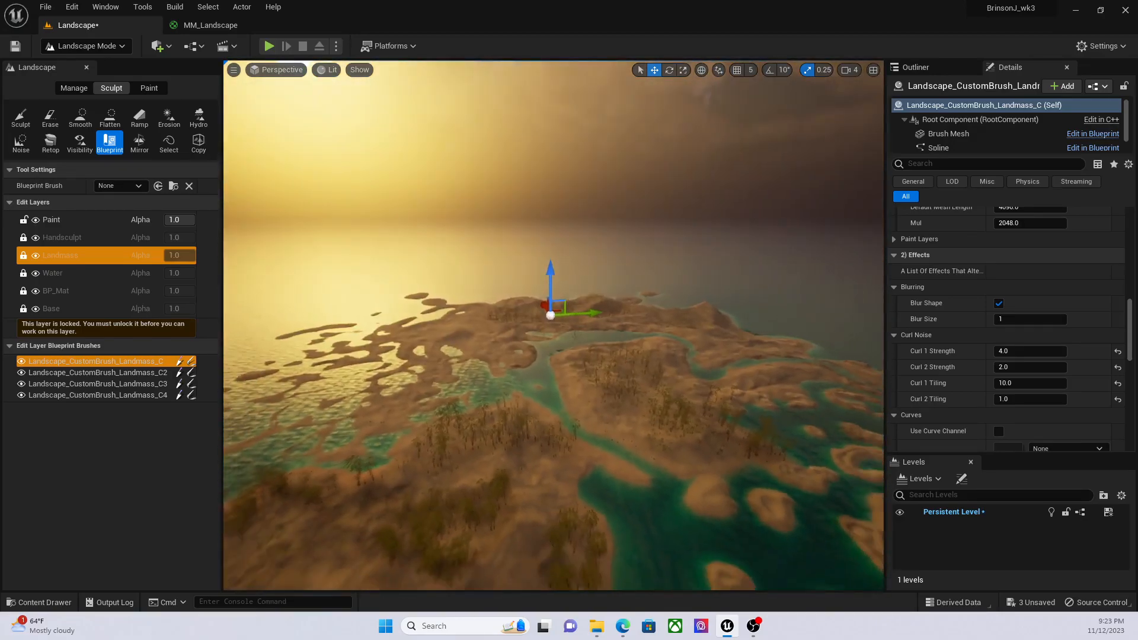
# - Select the Landscape_CustomBrush_MaterialOnly actor in the BP_Material folder and review its brush material and noise settings
pyautogui.click(917, 67)
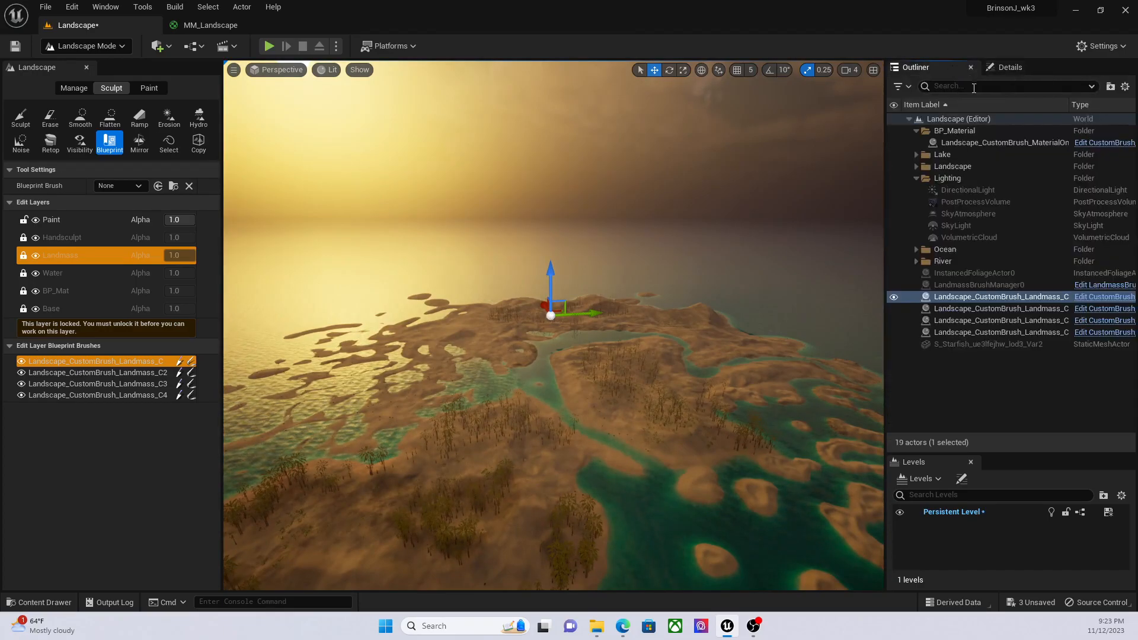
pyautogui.click(975, 144)
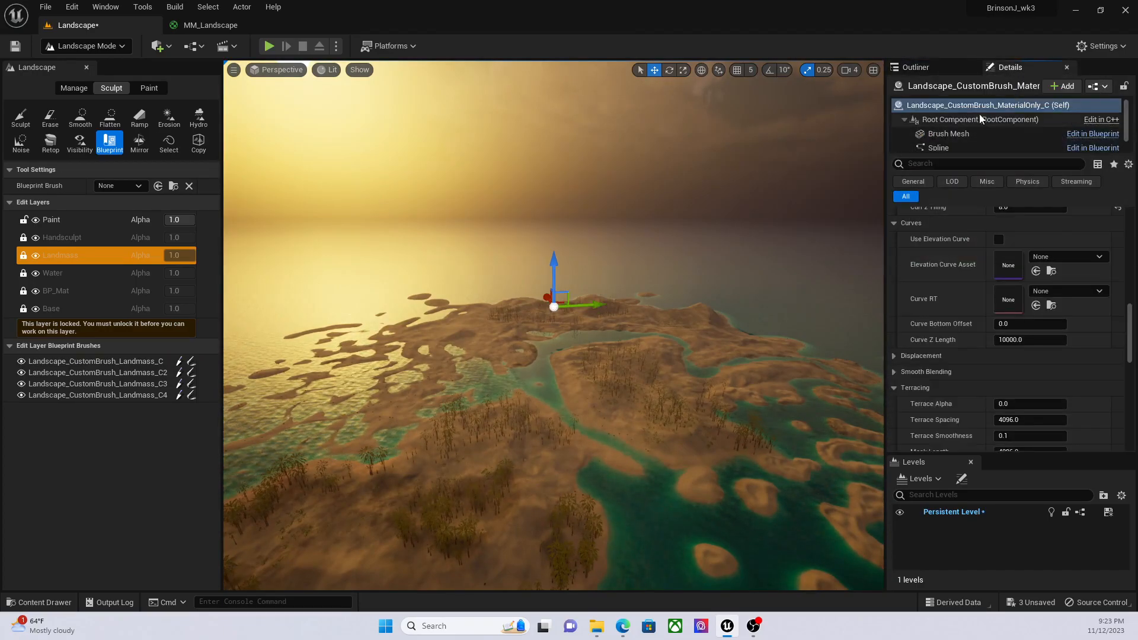
pyautogui.click(981, 108)
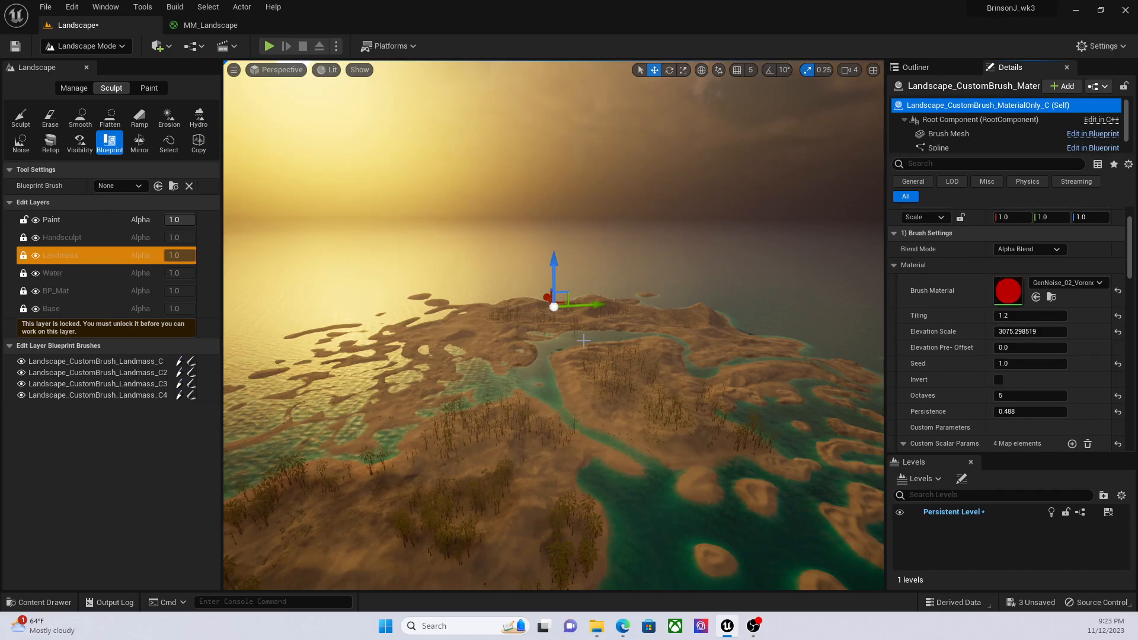
pyautogui.moveTo(682, 338); pyautogui.dragTo(674, 380, button='right')
pyautogui.moveTo(584, 350)
pyautogui.mouseDown(button='right')
pyautogui.moveTo(581, 364)
pyautogui.moveTo(591, 349)
pyautogui.mouseUp(button='right')
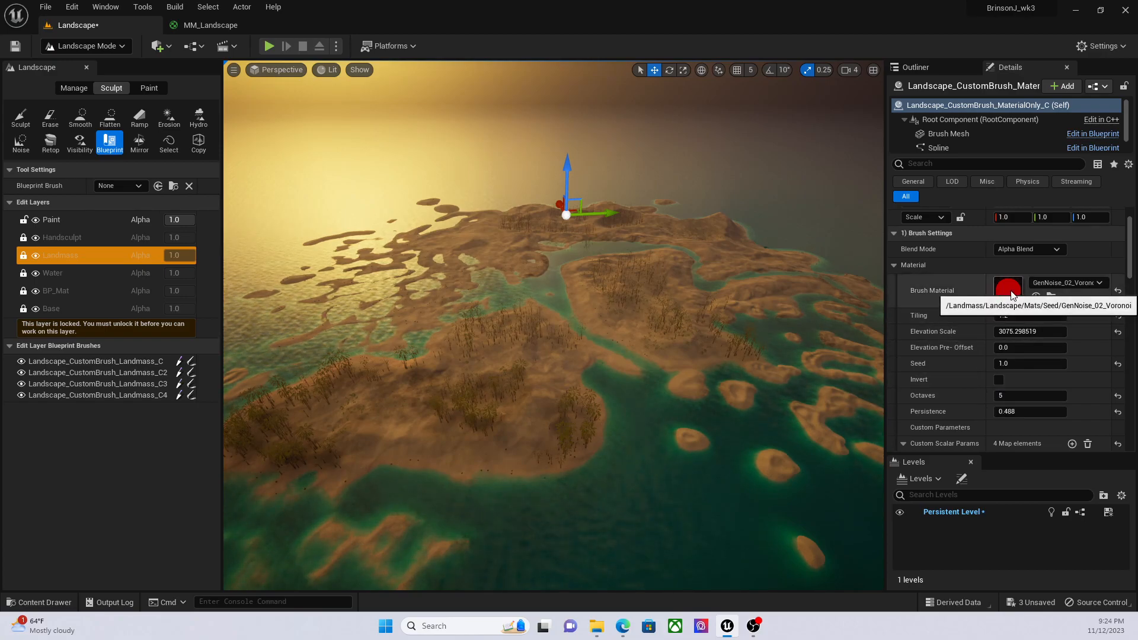
pyautogui.click(1048, 283)
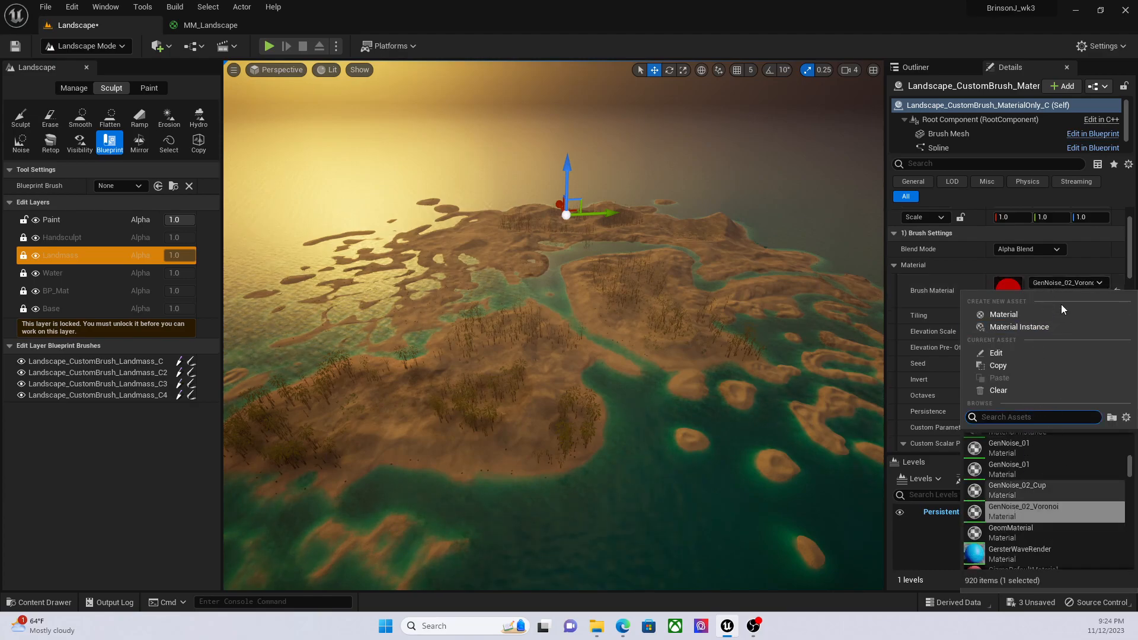
pyautogui.click(1066, 282)
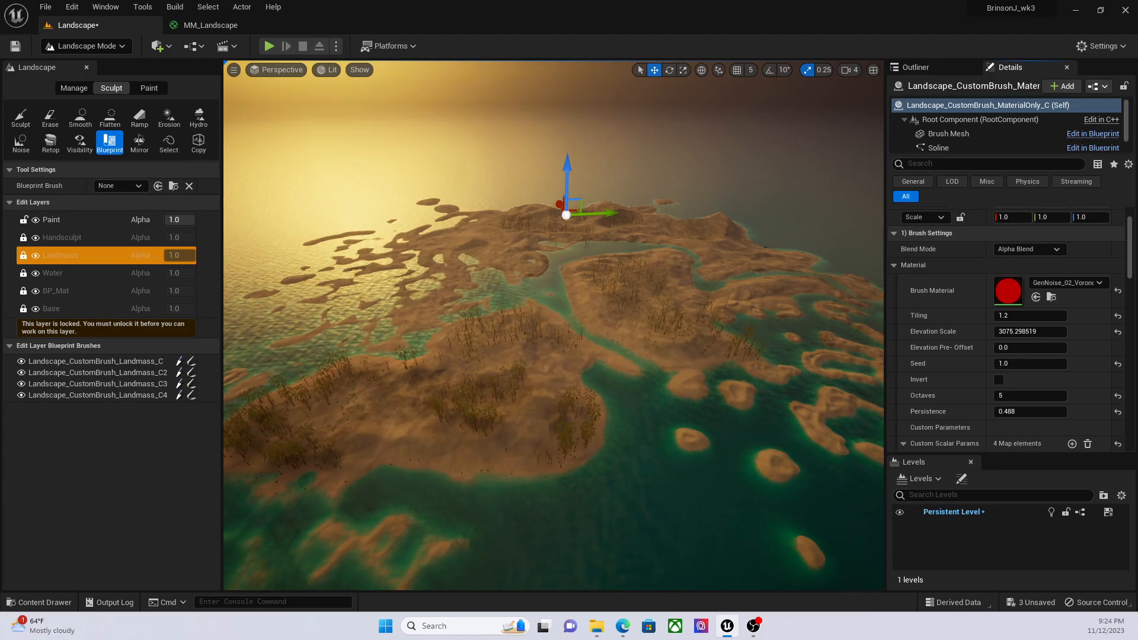
# - Select the first Landscape_CustomBrush_Landmass actor and review its falloff, material, blurring and curl noise settings
pyautogui.click(936, 69)
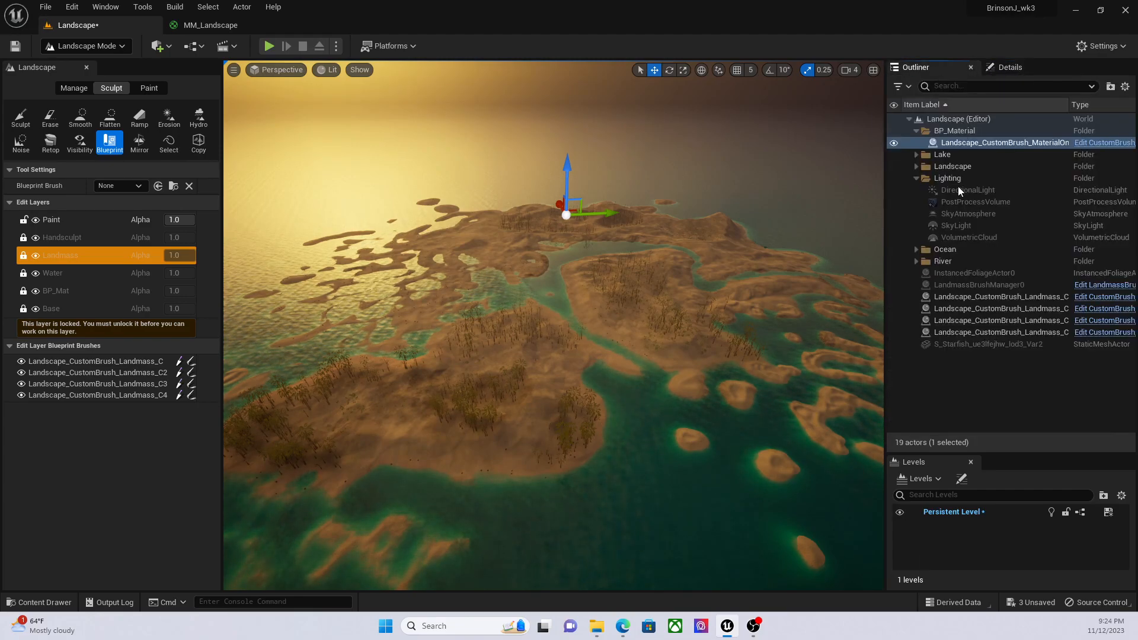
pyautogui.click(961, 296)
pyautogui.click(1008, 67)
pyautogui.moveTo(691, 393)
pyautogui.mouseDown(button='right')
pyautogui.moveTo(705, 388)
pyautogui.moveTo(686, 381)
pyautogui.mouseUp(button='right')
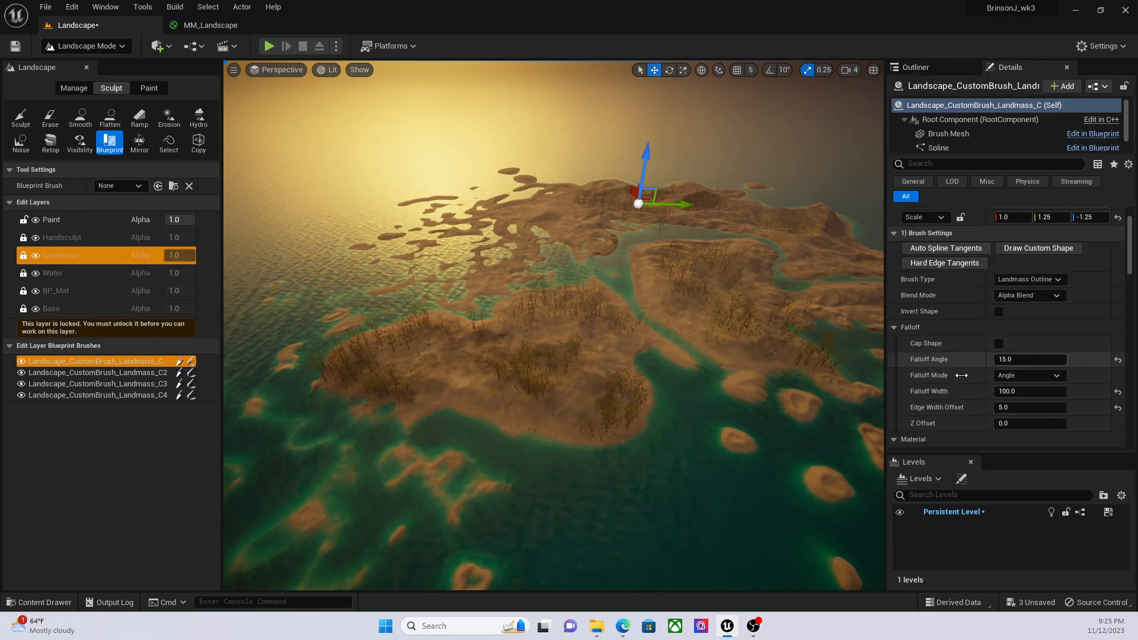
pyautogui.scroll(-1, 984, 394)
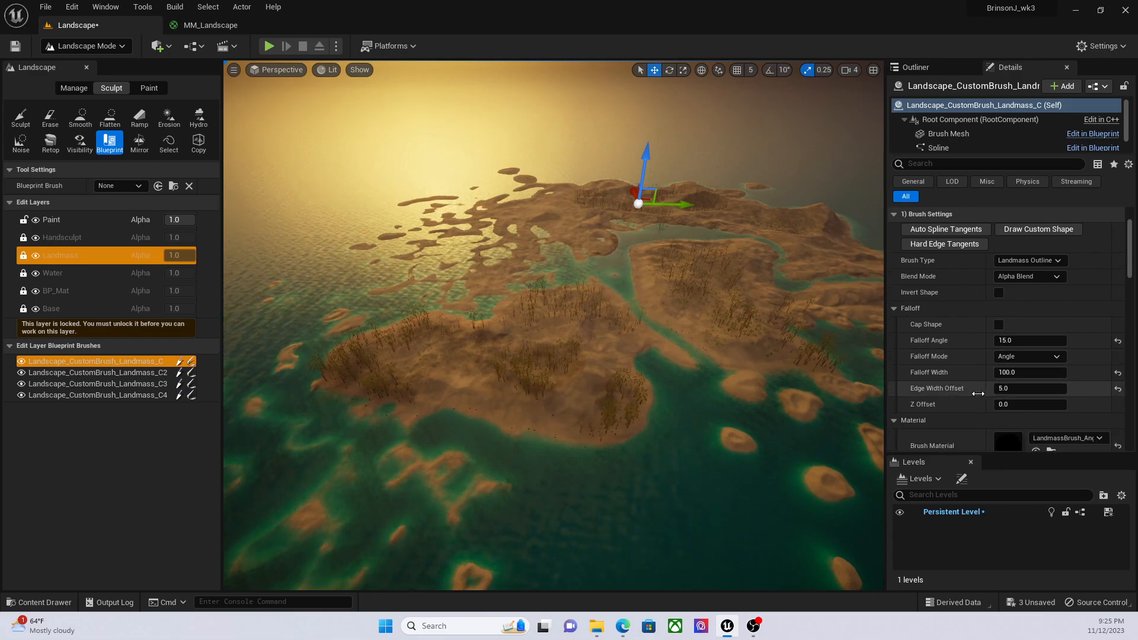
pyautogui.scroll(-10, 934, 390)
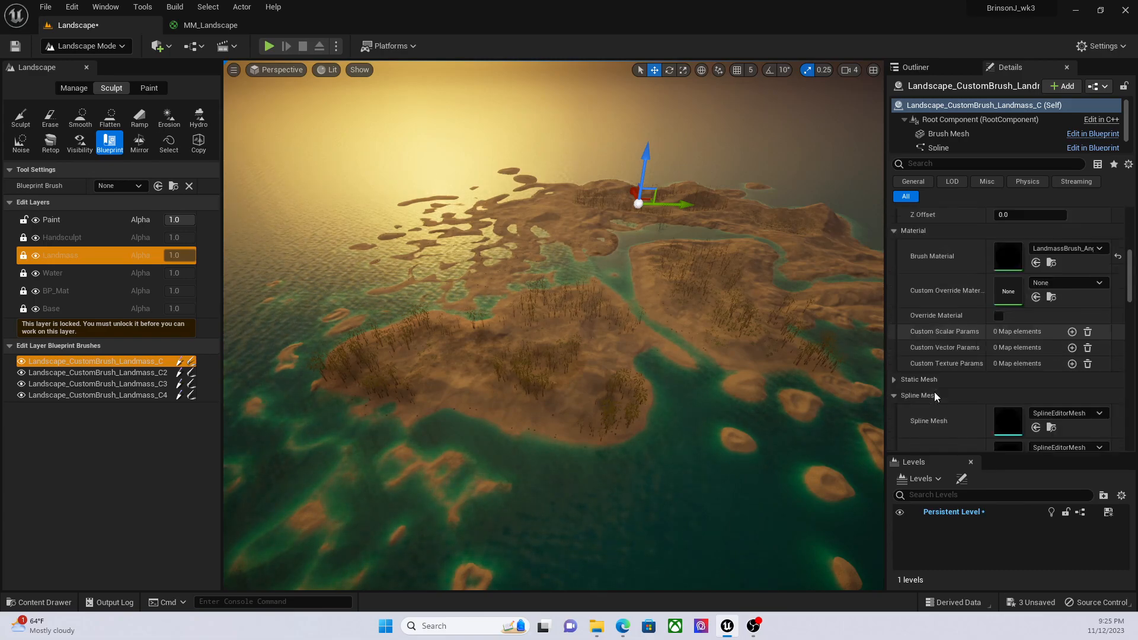
pyautogui.scroll(-10, 934, 392)
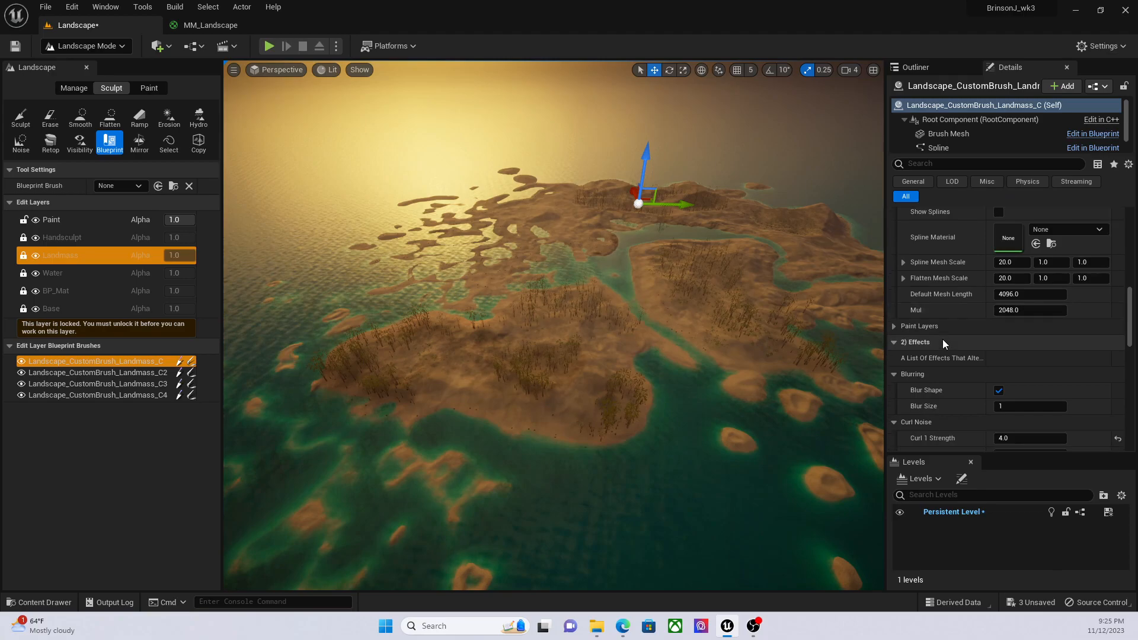
pyautogui.scroll(-2, 938, 356)
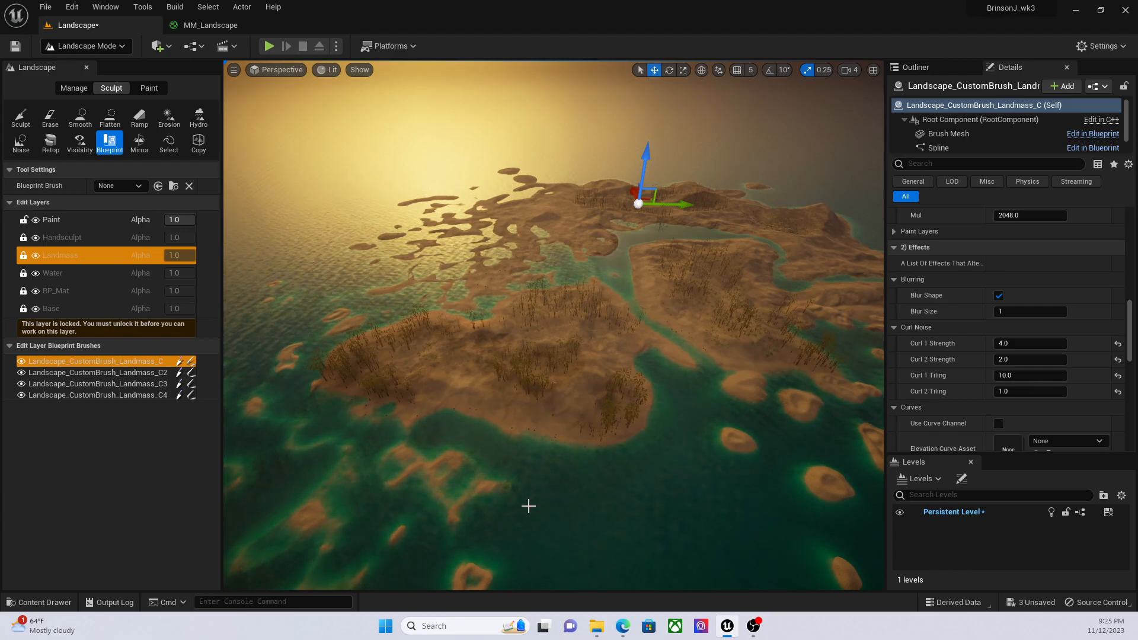
# - Examine the Sand_Debris texture samples and the L3_SandDebris_NearTiling parameter with its Multiply node in the MM_Landscape material graph
pyautogui.click(229, 25)
pyautogui.moveTo(764, 351); pyautogui.dragTo(691, 317, button='right')
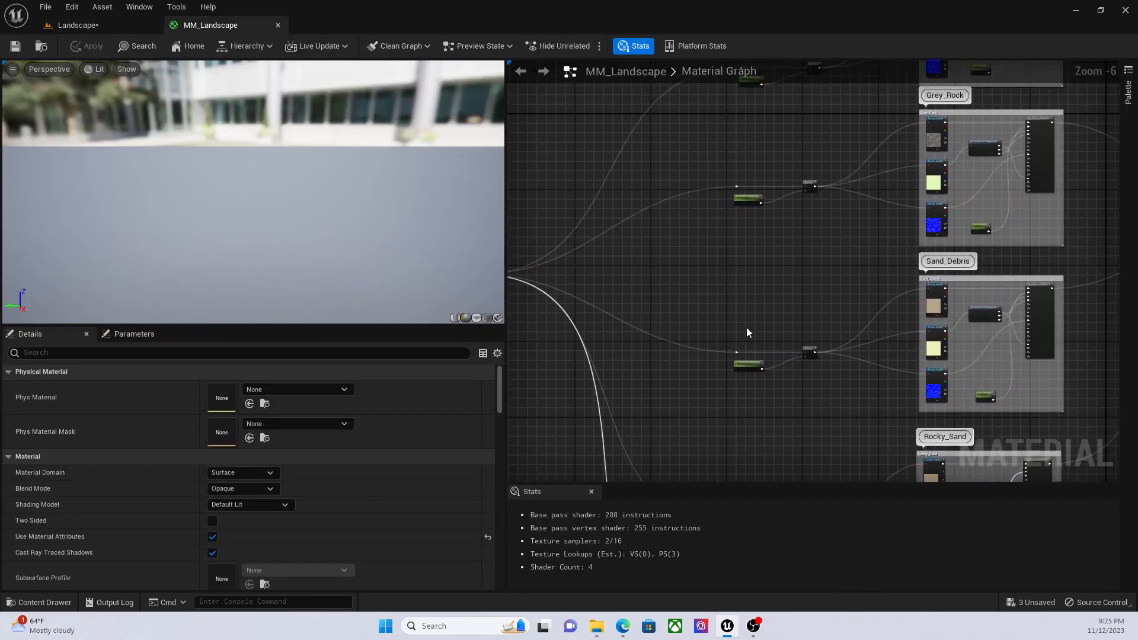
pyautogui.scroll(4, 924, 366)
pyautogui.moveTo(922, 332); pyautogui.dragTo(907, 368, button='right')
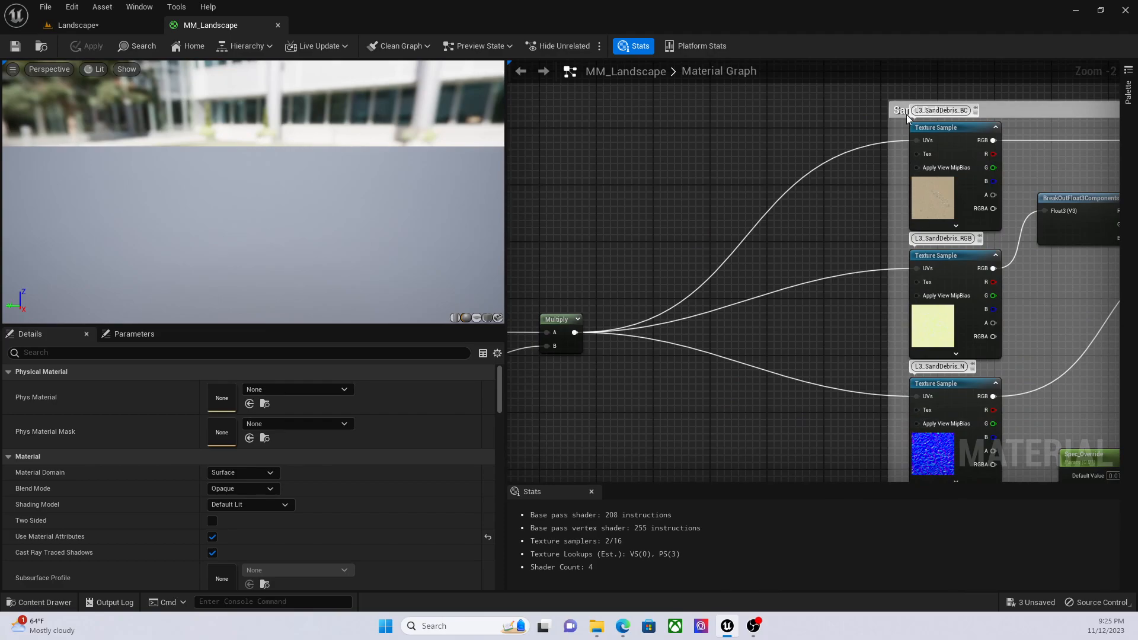
pyautogui.moveTo(666, 364); pyautogui.dragTo(897, 328, button='right')
pyautogui.moveTo(686, 290); pyautogui.dragTo(993, 315, button='right')
pyautogui.scroll(-4, 823, 315)
pyautogui.moveTo(753, 327); pyautogui.dragTo(515, 261, button='right')
pyautogui.scroll(5, 625, 252)
pyautogui.scroll(1, 625, 252)
pyautogui.moveTo(837, 342); pyautogui.dragTo(612, 240, button='right')
pyautogui.moveTo(1055, 387); pyautogui.dragTo(739, 269, button='right')
pyautogui.moveTo(879, 402); pyautogui.dragTo(784, 351, button='right')
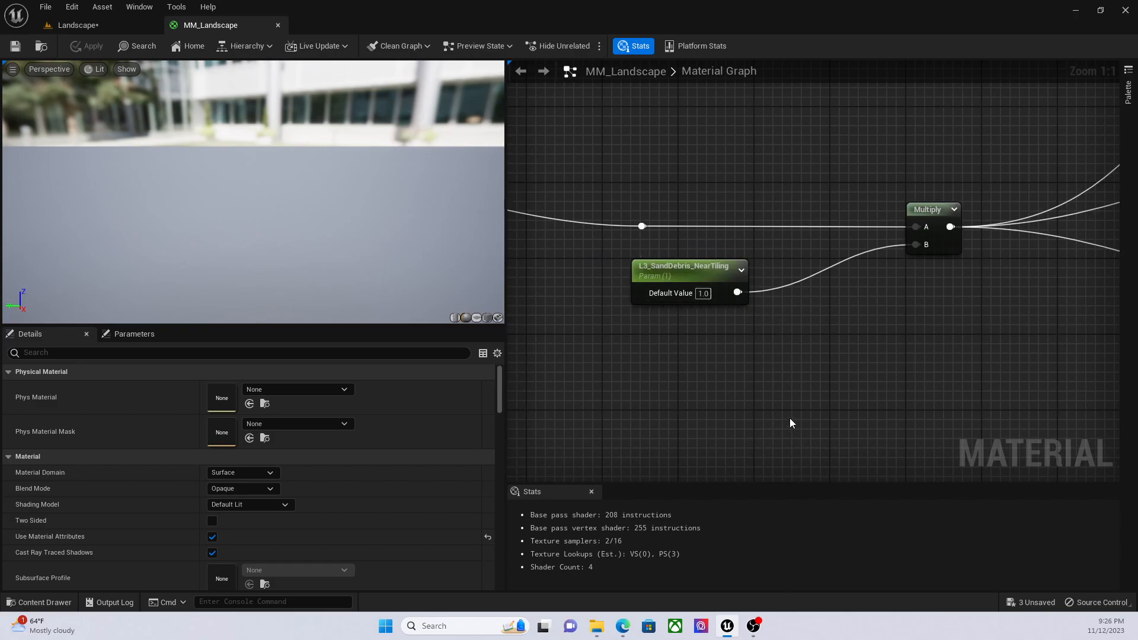
# - Inspect the LandscapeCoords node and its outgoing connections in the MM_Landscape material graph
pyautogui.click(139, 25)
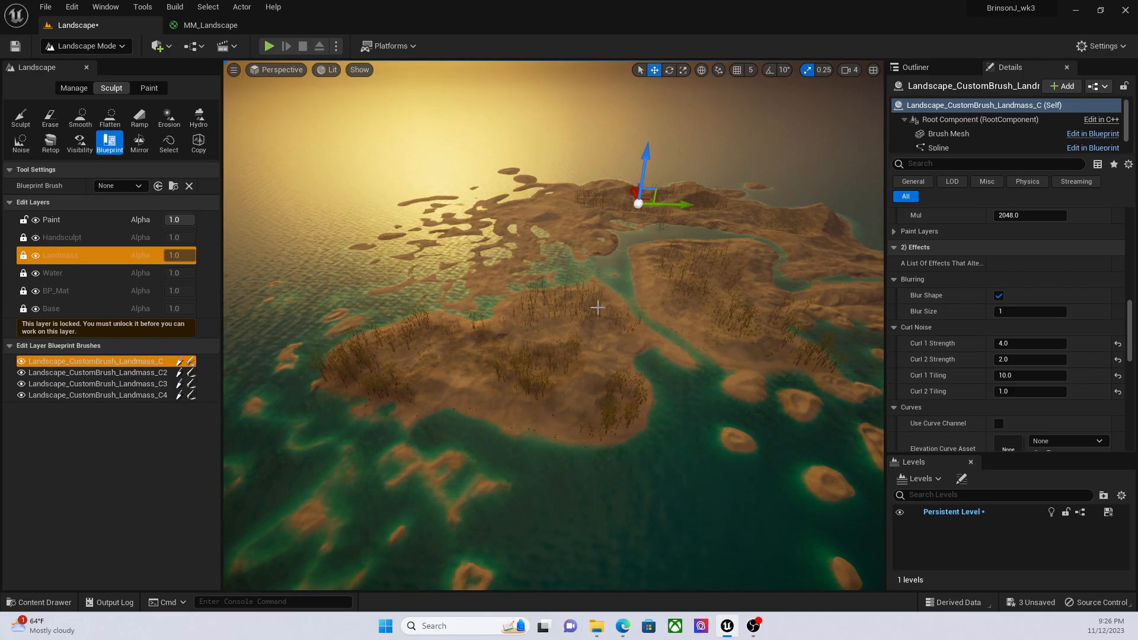
pyautogui.click(255, 25)
pyautogui.moveTo(683, 347); pyautogui.dragTo(1118, 457, button='right')
pyautogui.scroll(-4, 671, 287)
pyautogui.moveTo(670, 287); pyautogui.dragTo(884, 421, button='right')
pyautogui.scroll(2, 604, 306)
pyautogui.scroll(2, 603, 306)
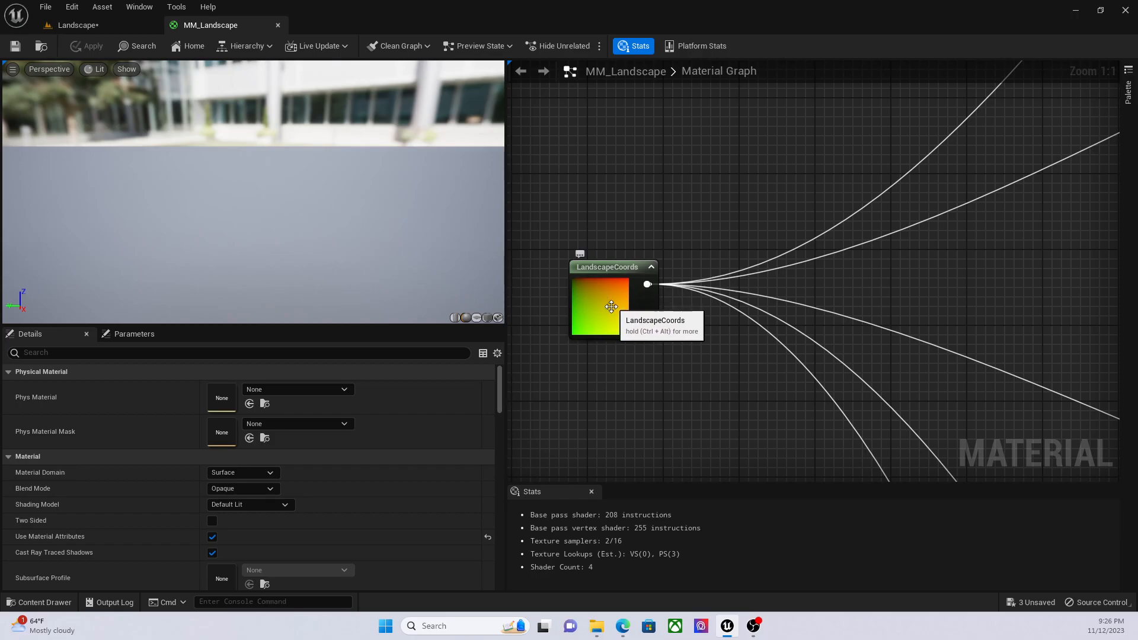
pyautogui.moveTo(697, 375); pyautogui.dragTo(574, 258, button='right')
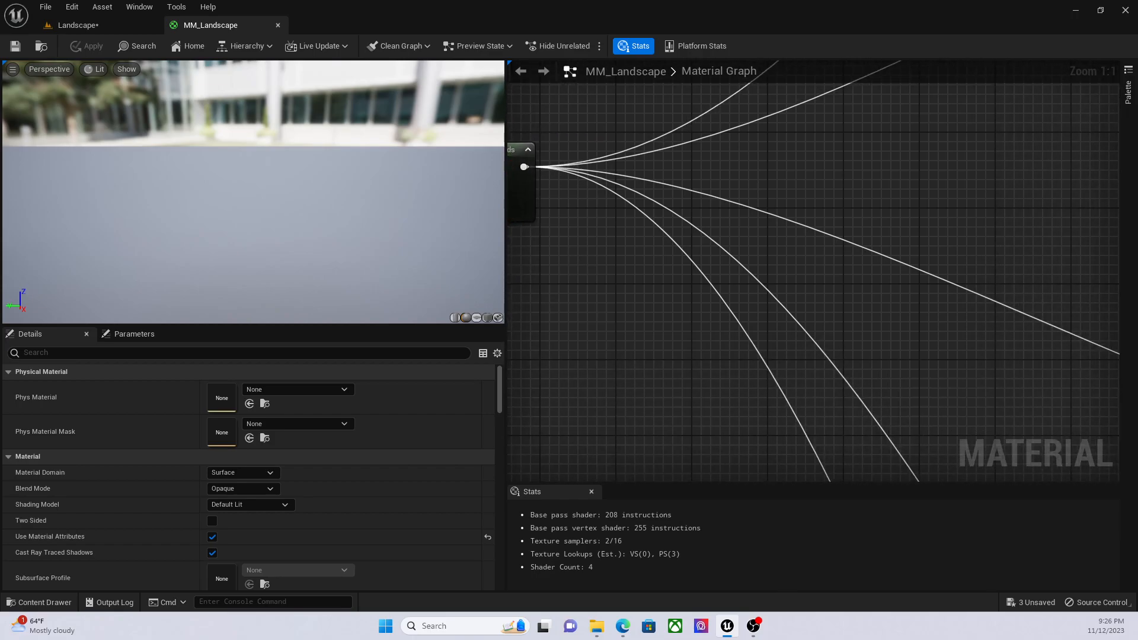
pyautogui.hotkey('alt', 'Tab')
# - Examine how the texture layer groups feed the Layer Blend node and the MM_Landscape output, including the output's material settings
pyautogui.scroll(-4, 799, 308)
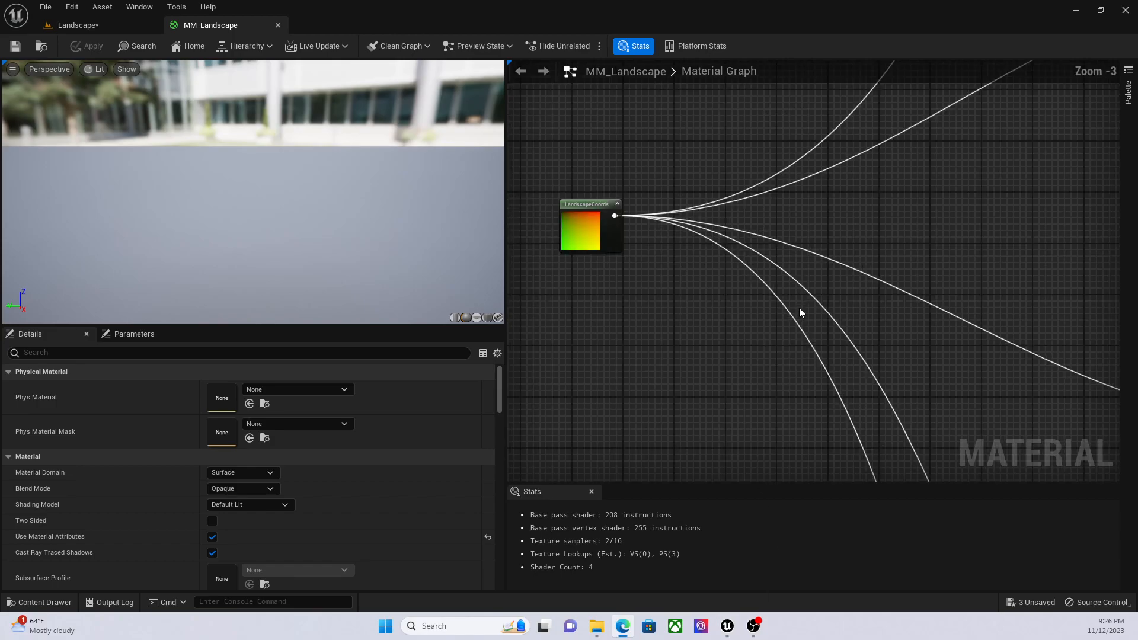
pyautogui.scroll(-7, 843, 329)
pyautogui.moveTo(955, 343); pyautogui.dragTo(808, 320, button='right')
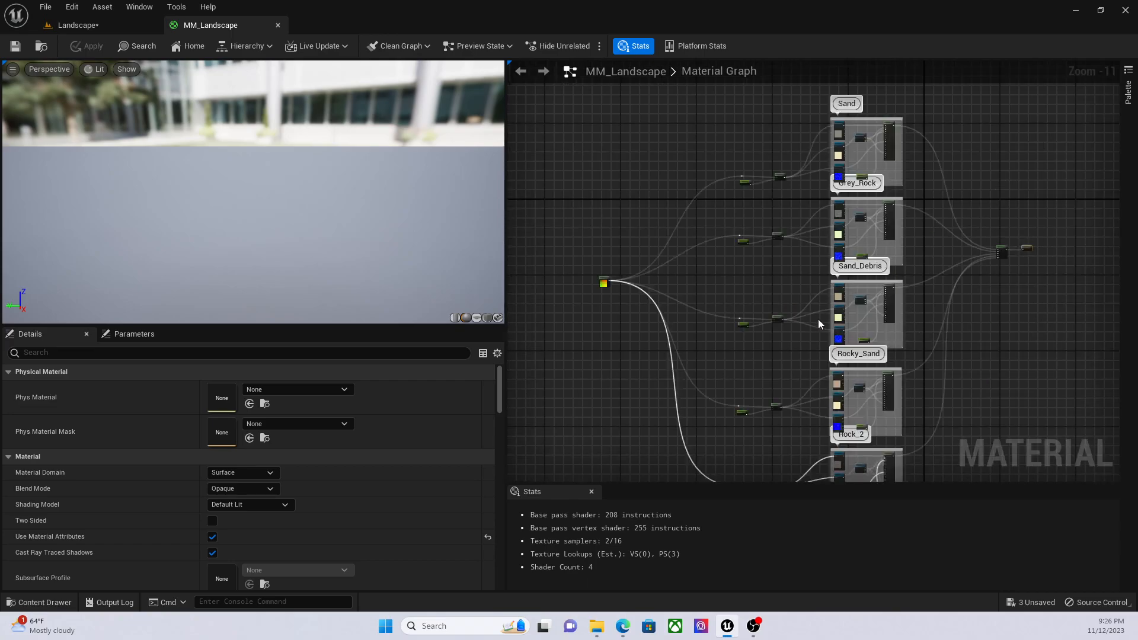
pyautogui.scroll(3, 861, 329)
pyautogui.moveTo(986, 307); pyautogui.dragTo(892, 361, button='right')
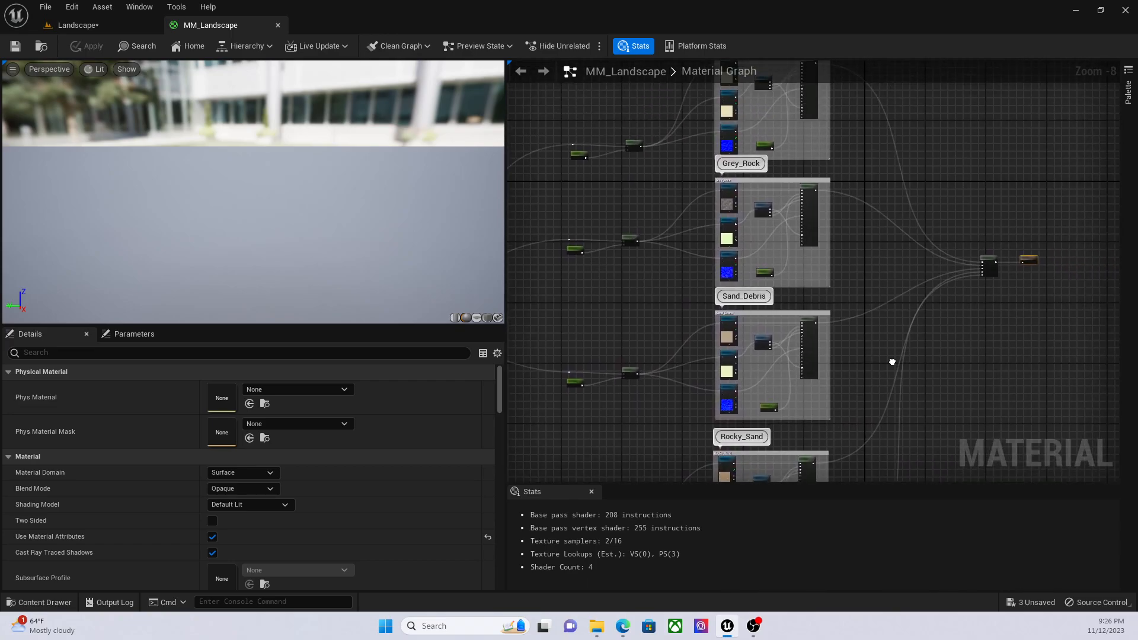
pyautogui.scroll(4, 956, 317)
pyautogui.moveTo(953, 326); pyautogui.dragTo(823, 351, button='right')
pyautogui.scroll(3, 824, 350)
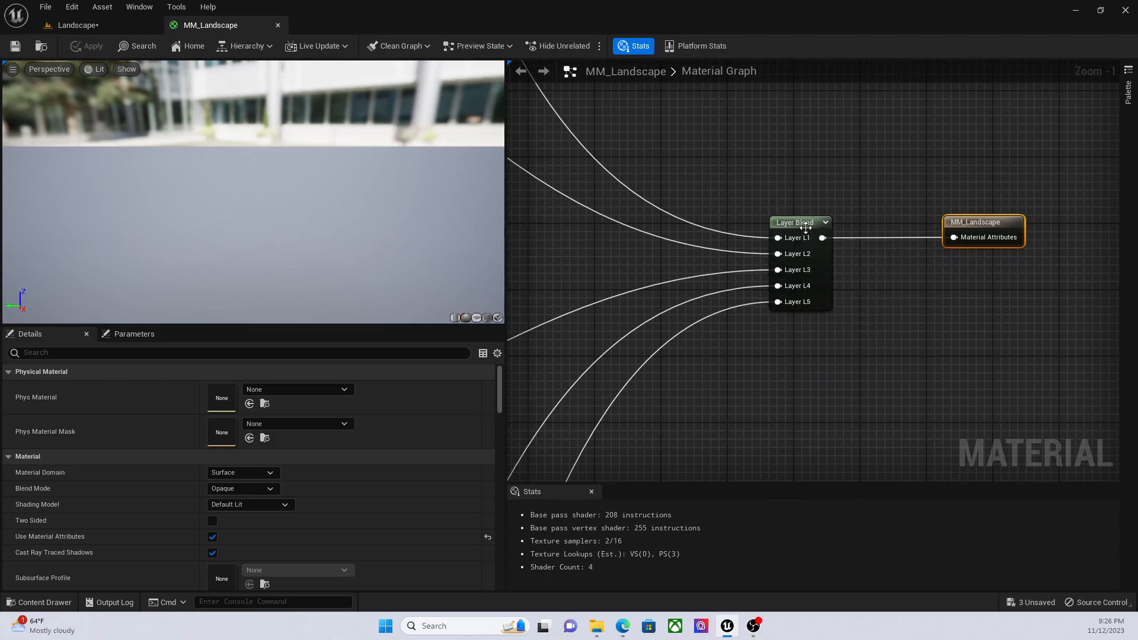
pyautogui.moveTo(806, 325); pyautogui.dragTo(846, 356, button='right')
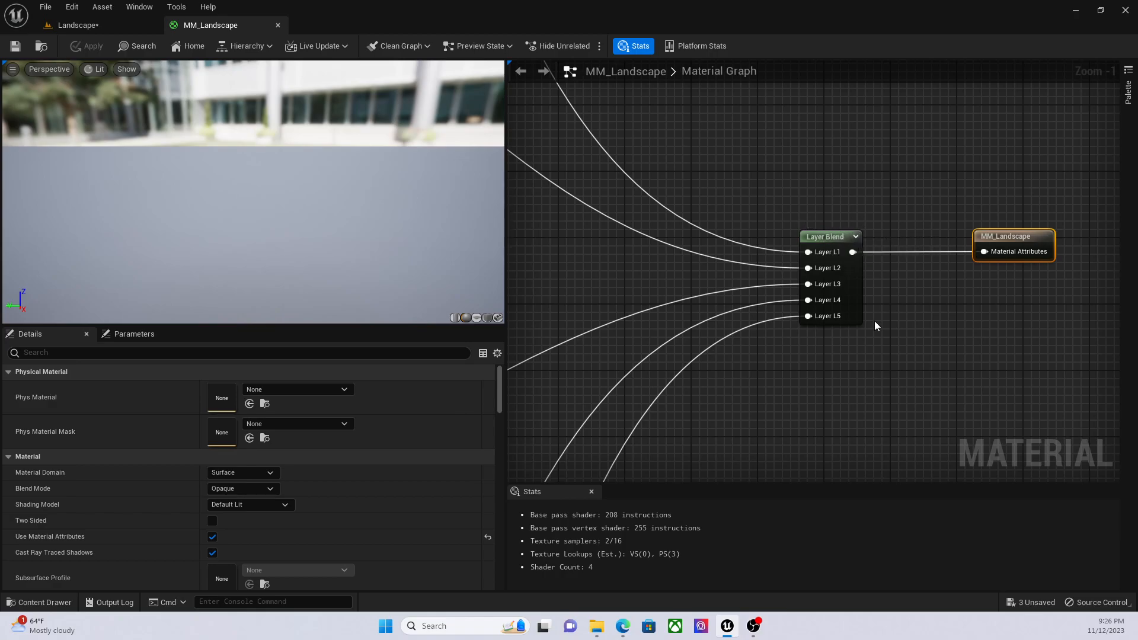
pyautogui.scroll(-1, 875, 326)
pyautogui.scroll(-3, 875, 332)
pyautogui.scroll(5, 730, 371)
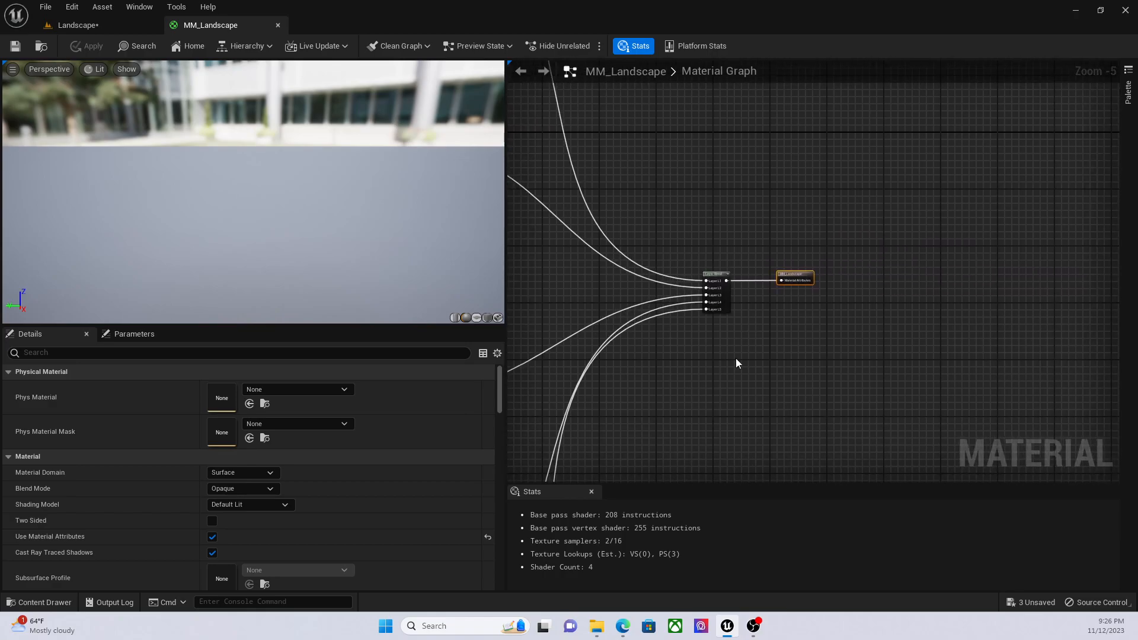
pyautogui.moveTo(832, 261); pyautogui.dragTo(826, 338, button='right')
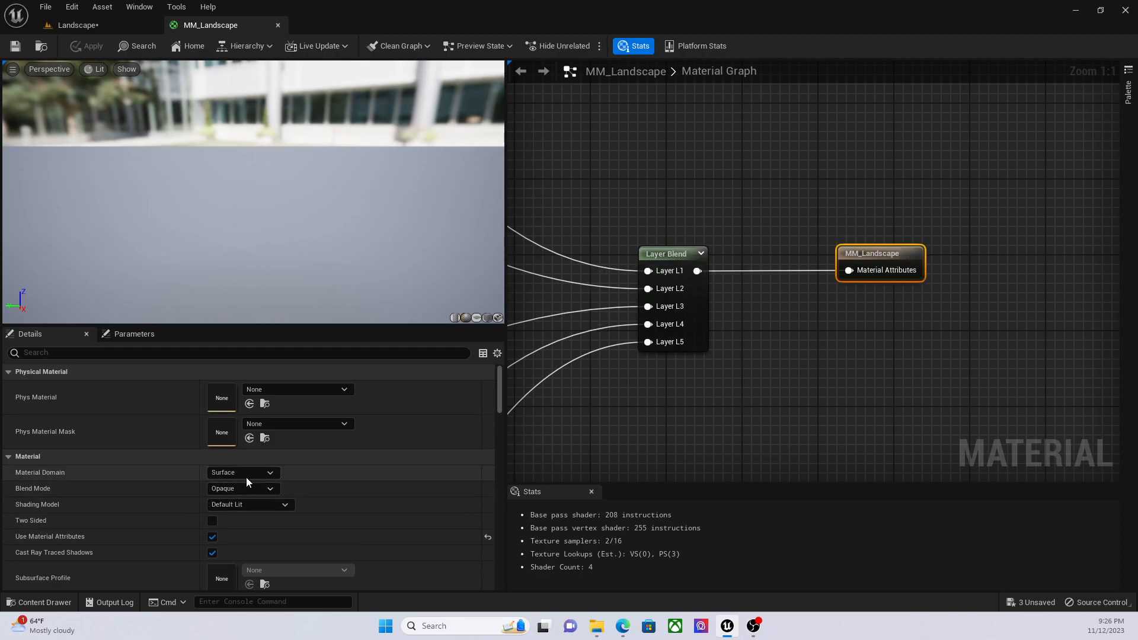
pyautogui.scroll(-1, 248, 500)
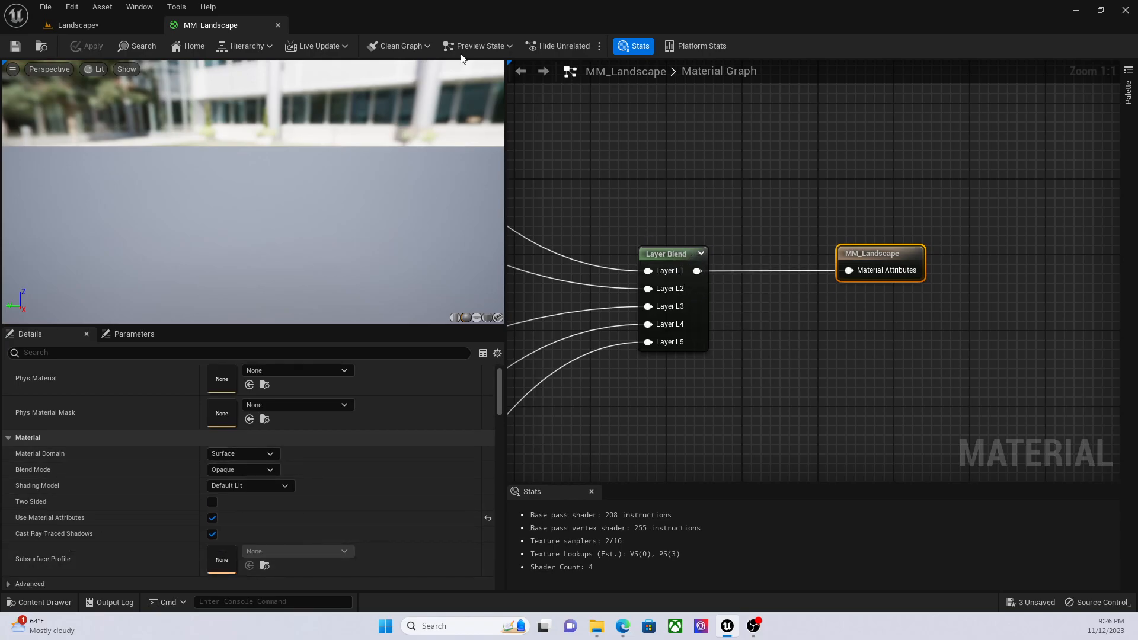
# - Return to the Landscape level, select the Paint edit layer and make L1 the target layer for landscape painting
pyautogui.click(85, 29)
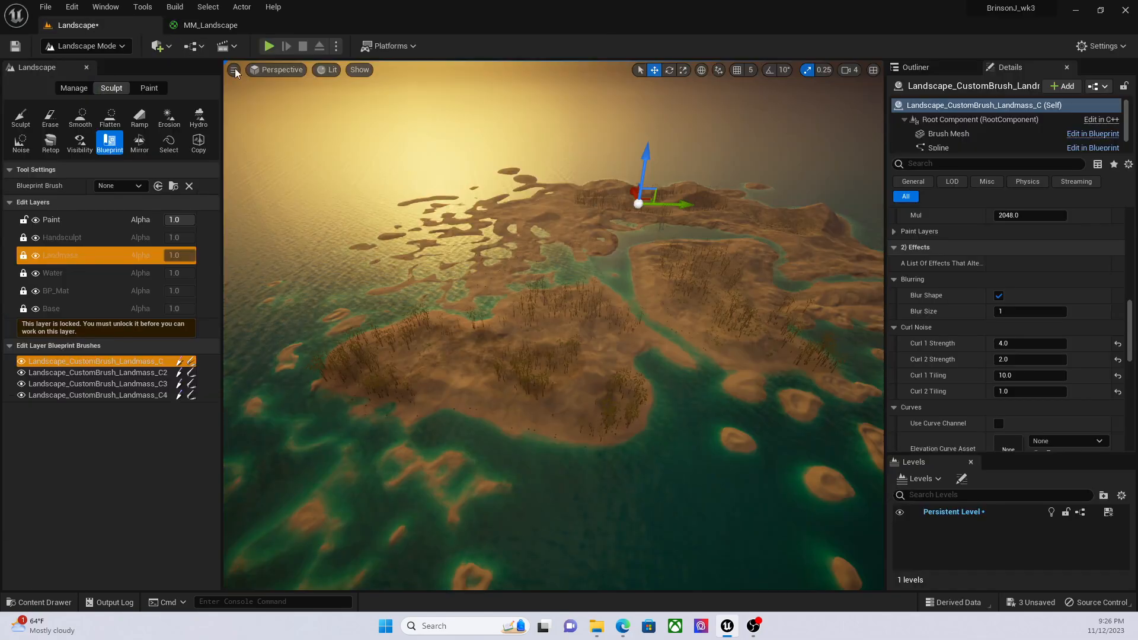
pyautogui.click(99, 46)
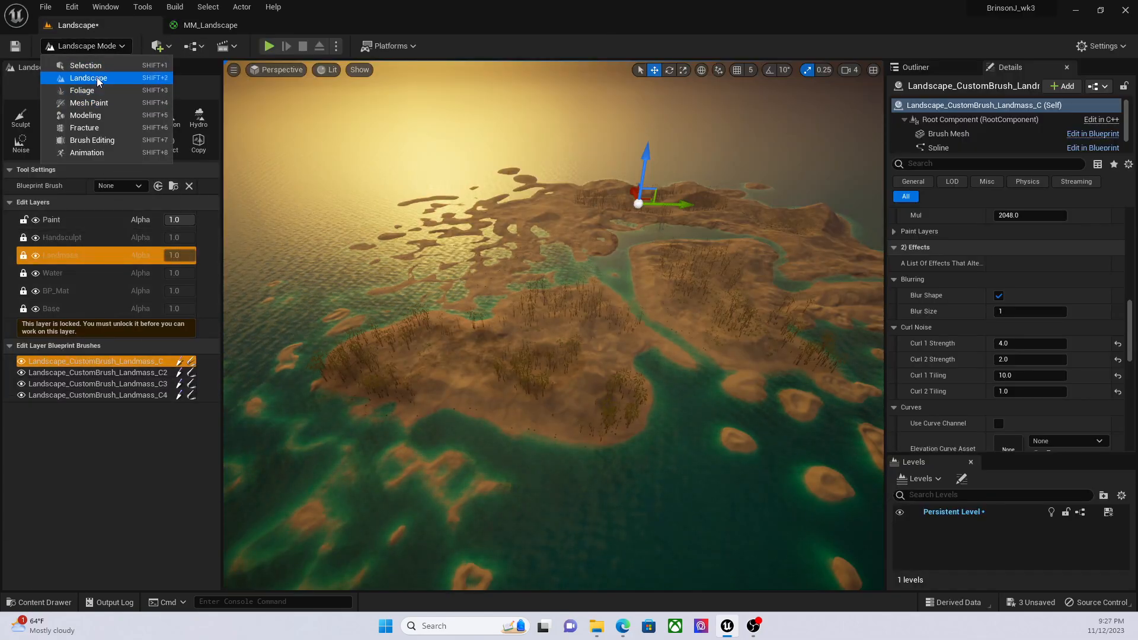
pyautogui.click(97, 77)
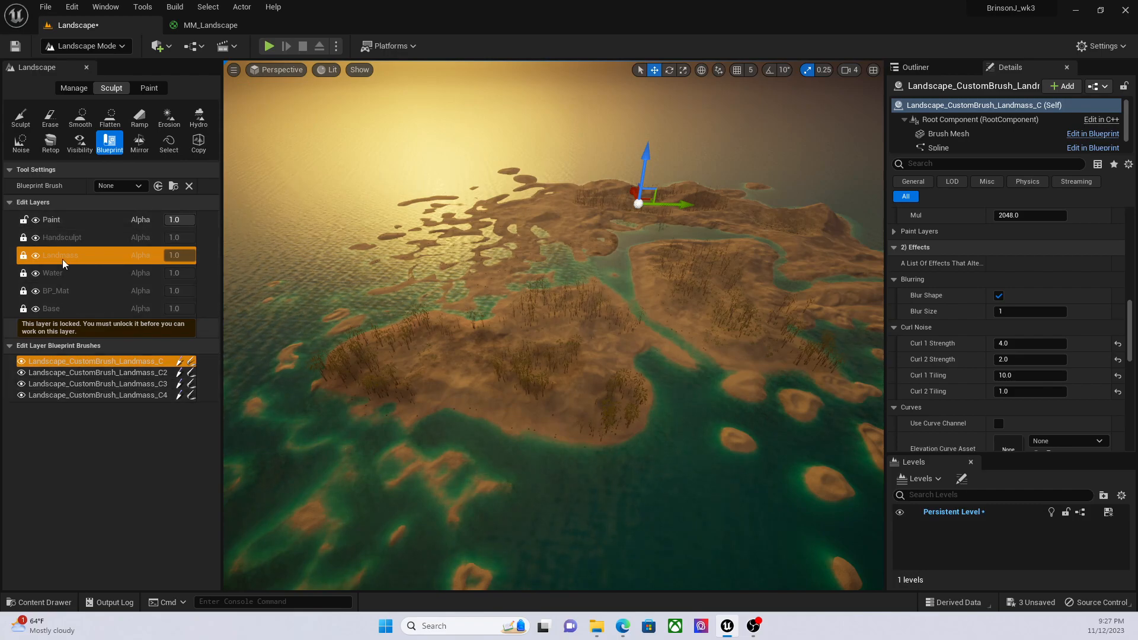
pyautogui.click(68, 220)
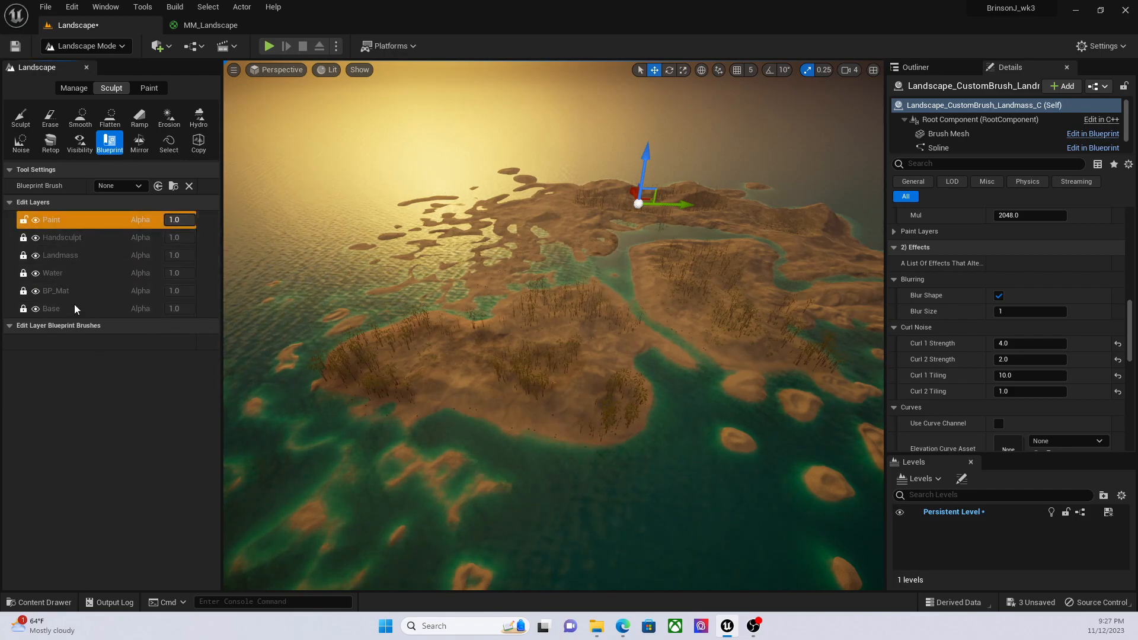
pyautogui.click(148, 87)
pyautogui.scroll(-5, 87, 457)
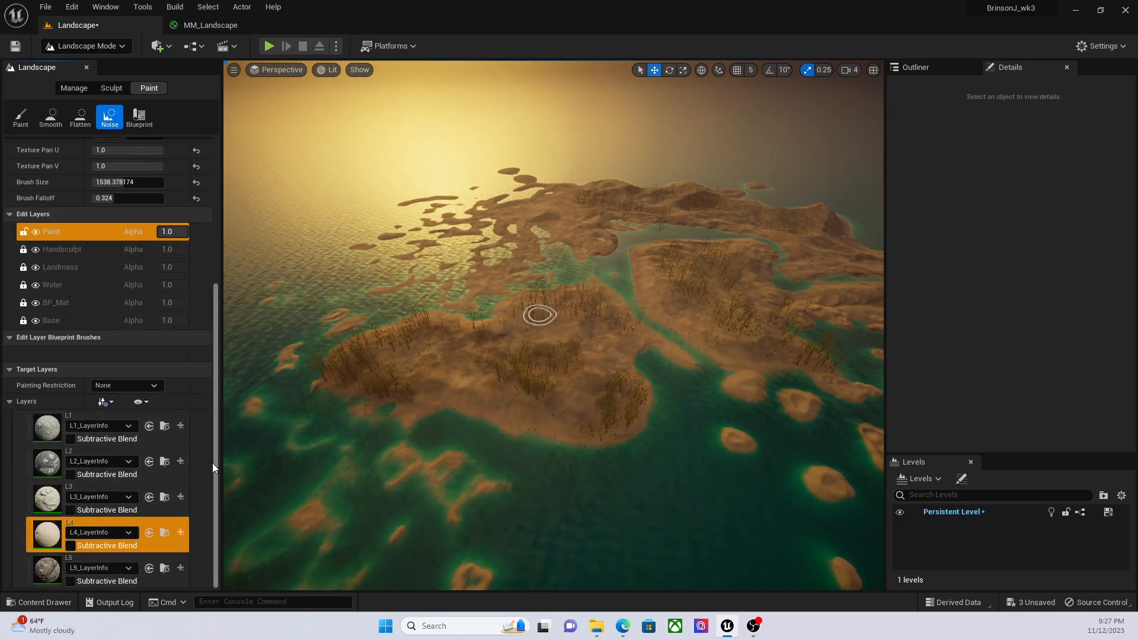
pyautogui.click(181, 425)
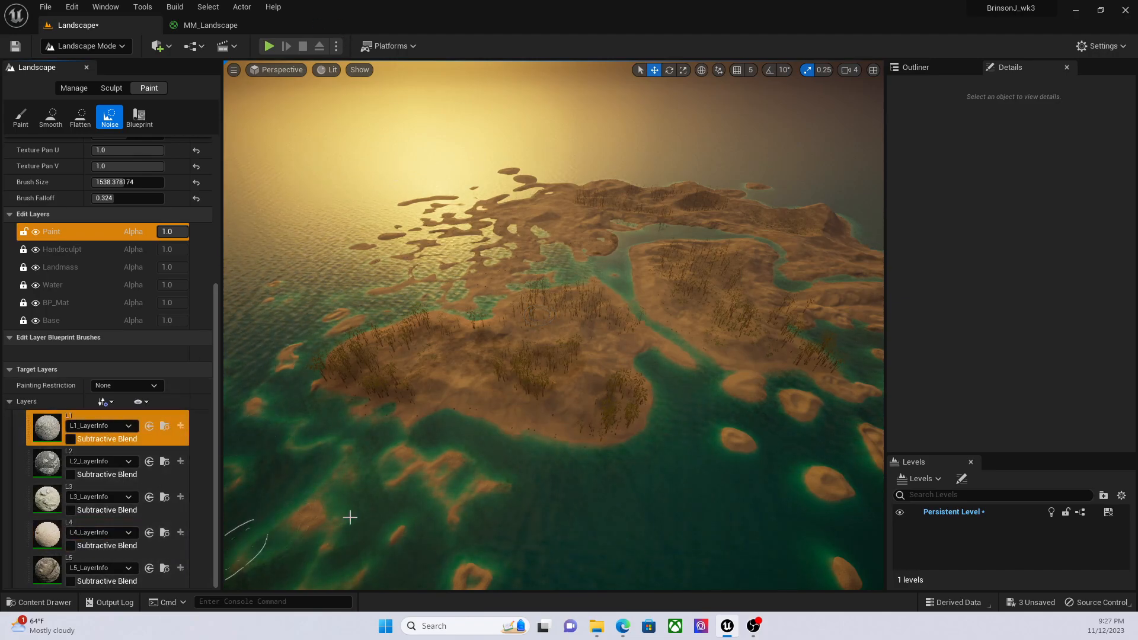
# - Check the Landscape content folder's assets, and inspect the palms and shrubs on the island's sandy ground up close
pyautogui.hotkey('ctrl', 'space')
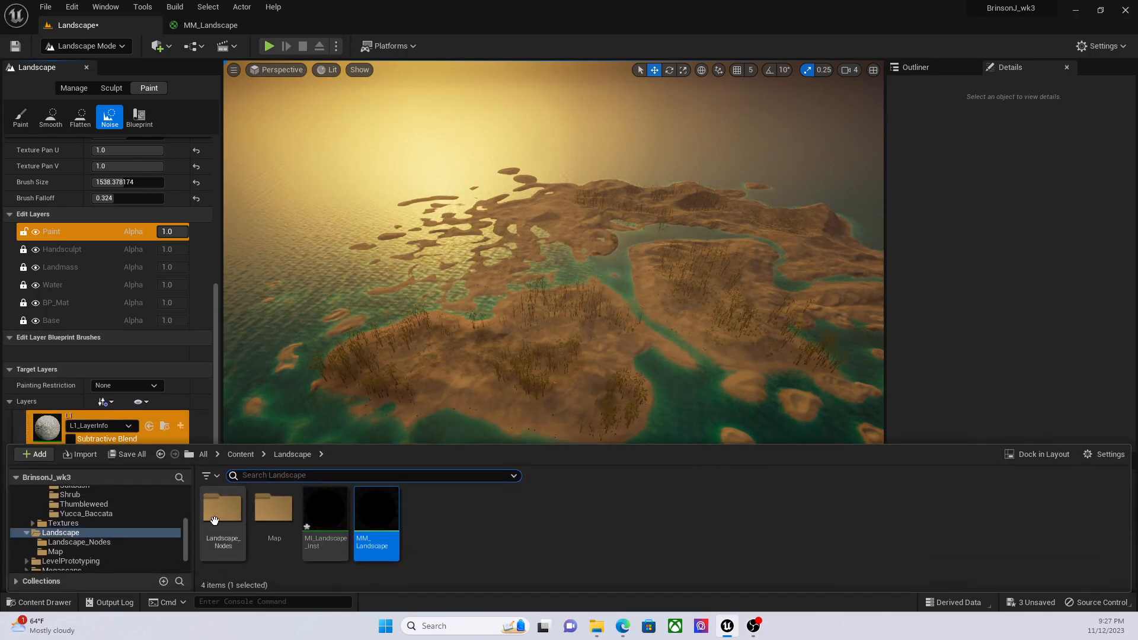
pyautogui.click(290, 455)
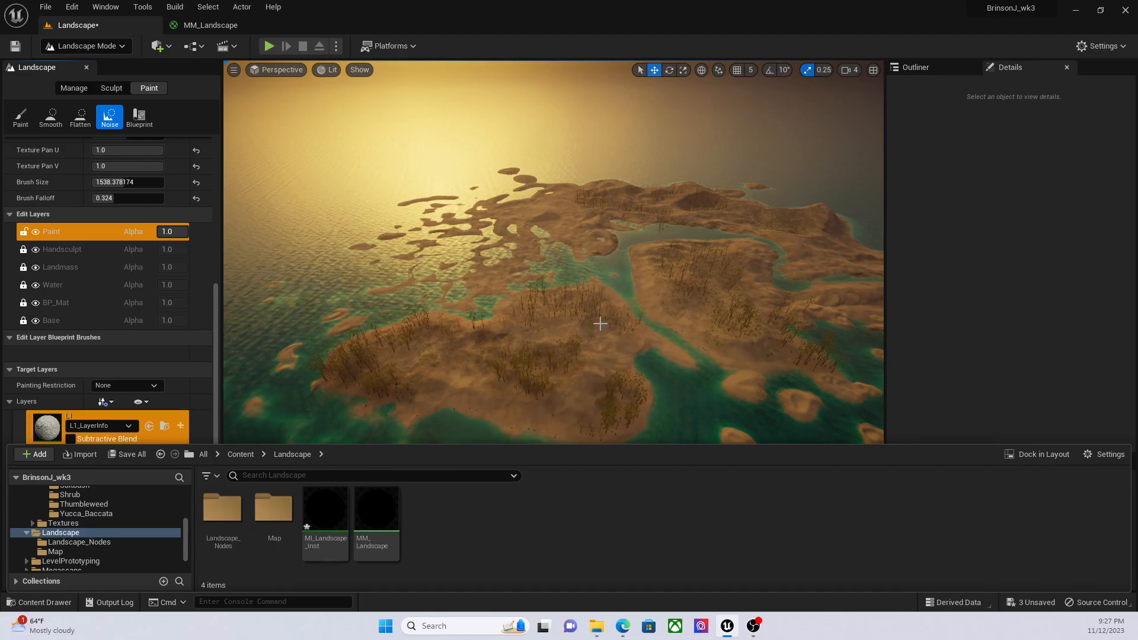
pyautogui.moveTo(584, 230); pyautogui.dragTo(516, 267, button='right')
pyautogui.press('w')
pyautogui.moveTo(555, 363); pyautogui.dragTo(533, 376, button='right')
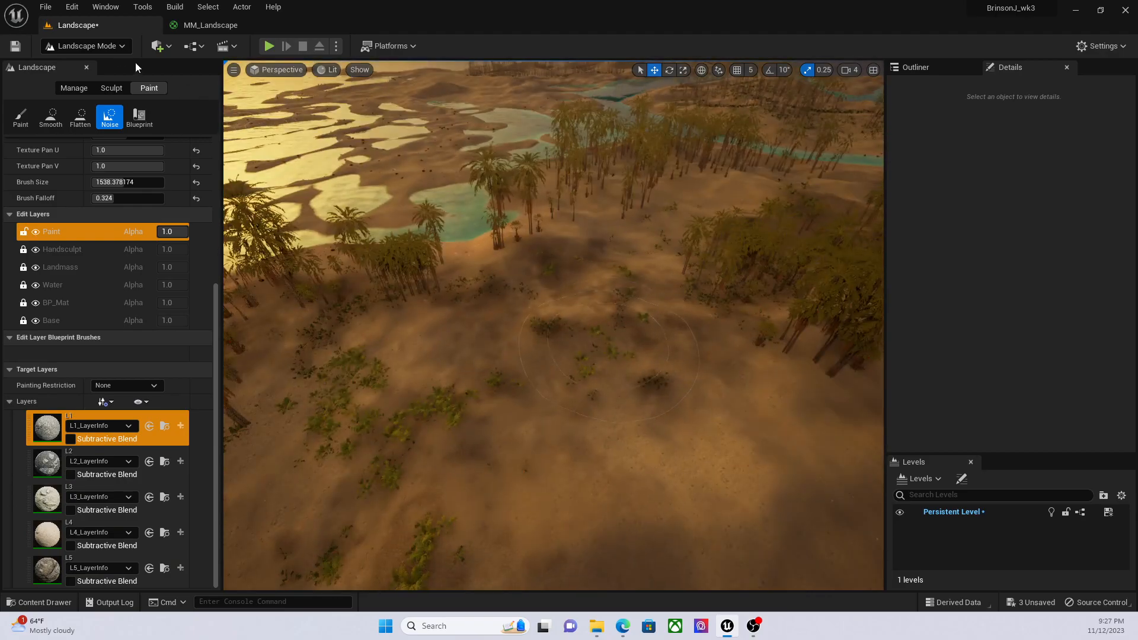
# - Switch the editor to Foliage mode and review the plant and stone meshes in the foliage palette
pyautogui.click(112, 49)
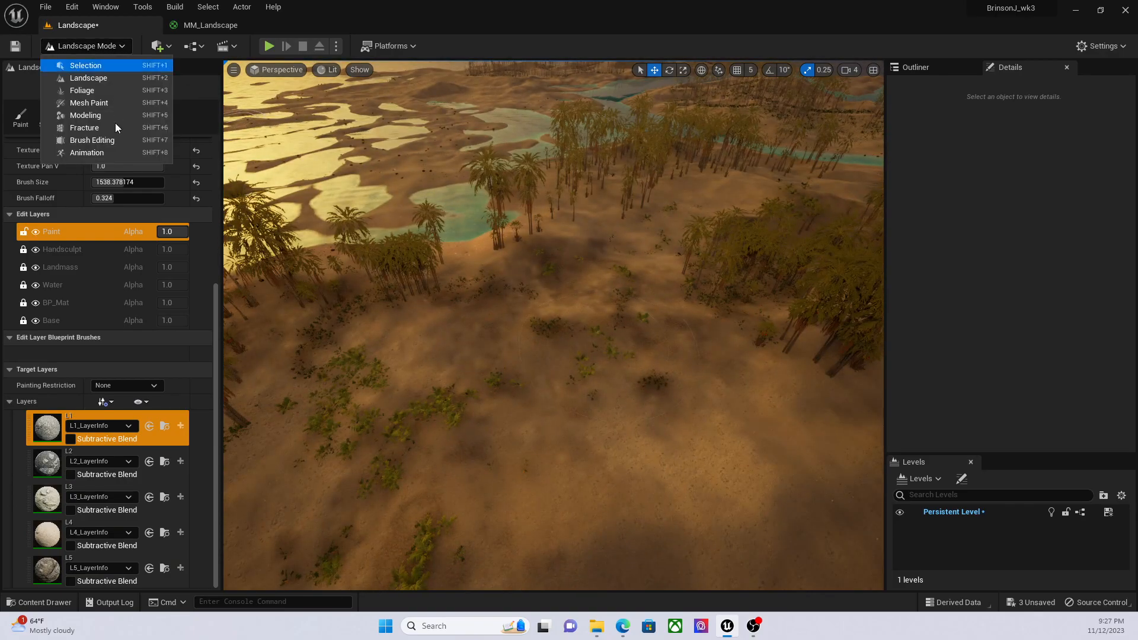
pyautogui.click(107, 92)
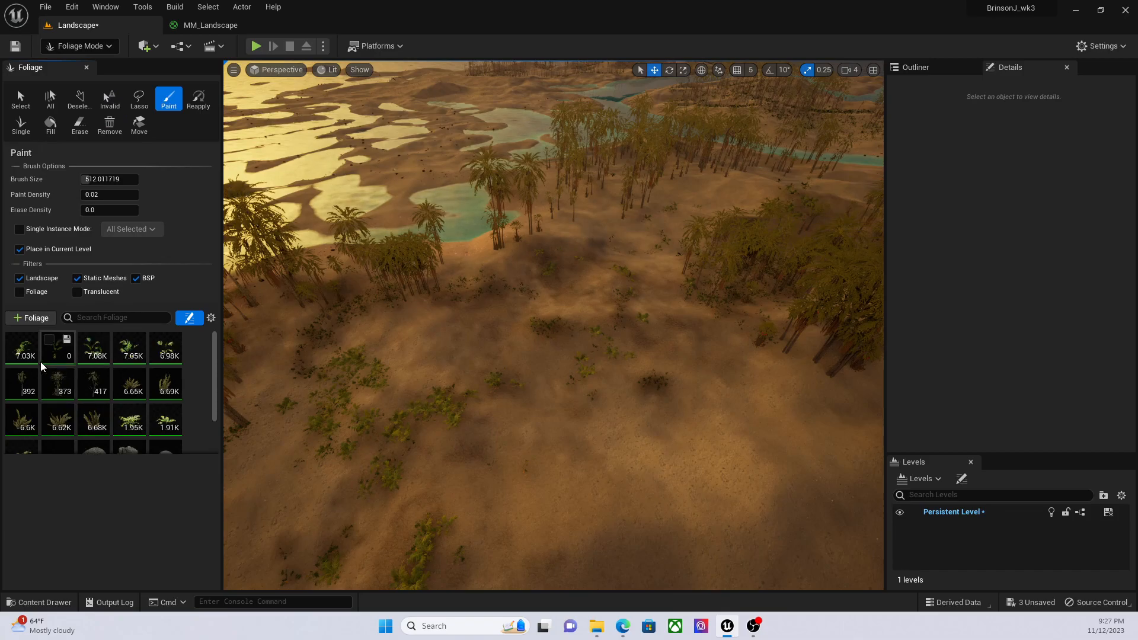
pyautogui.scroll(-2, 121, 409)
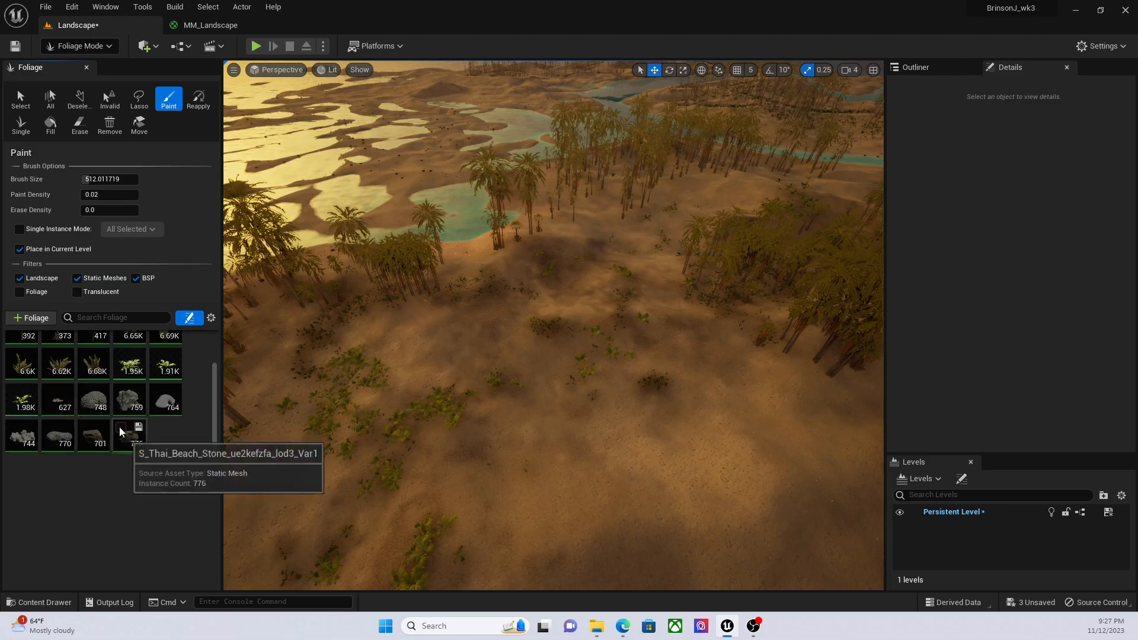
pyautogui.scroll(2, 78, 373)
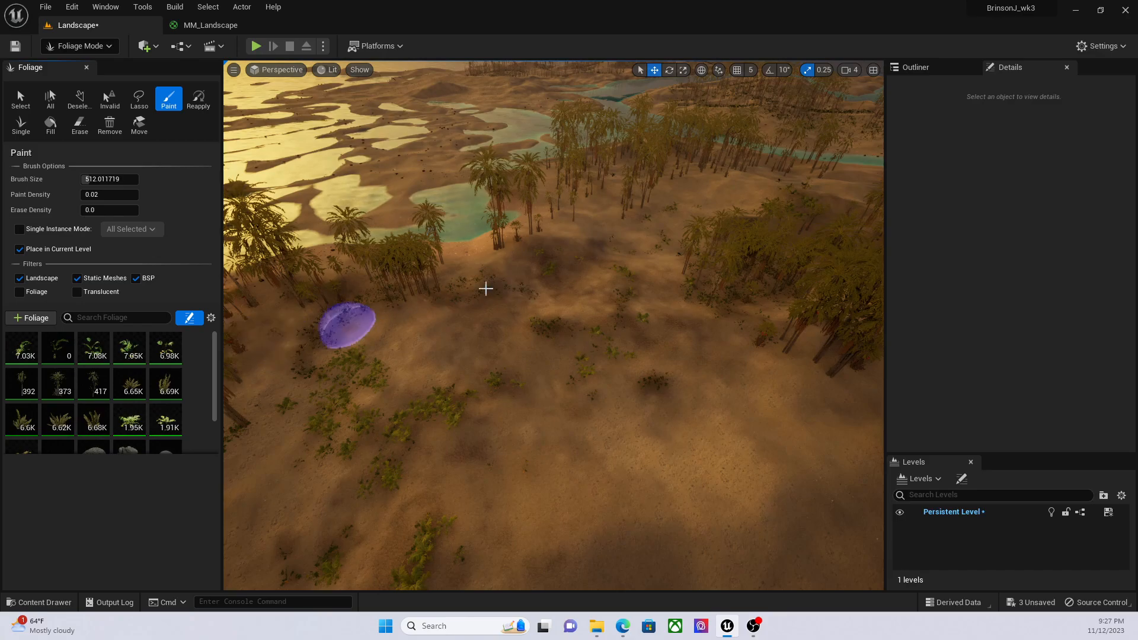
pyautogui.moveTo(581, 353); pyautogui.dragTo(600, 339, button='right')
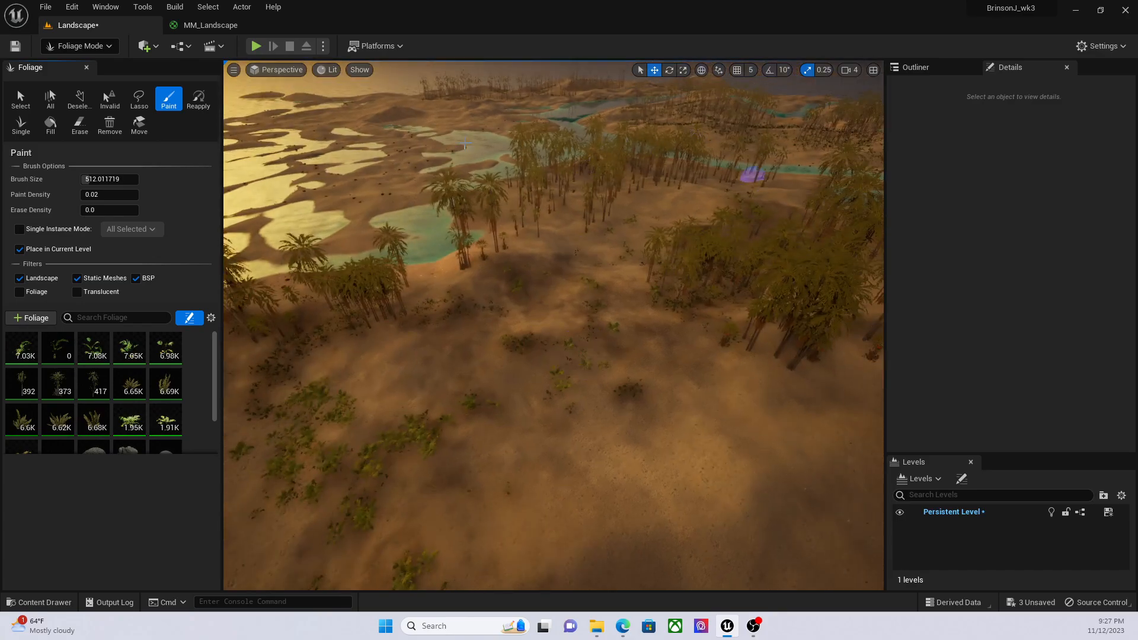